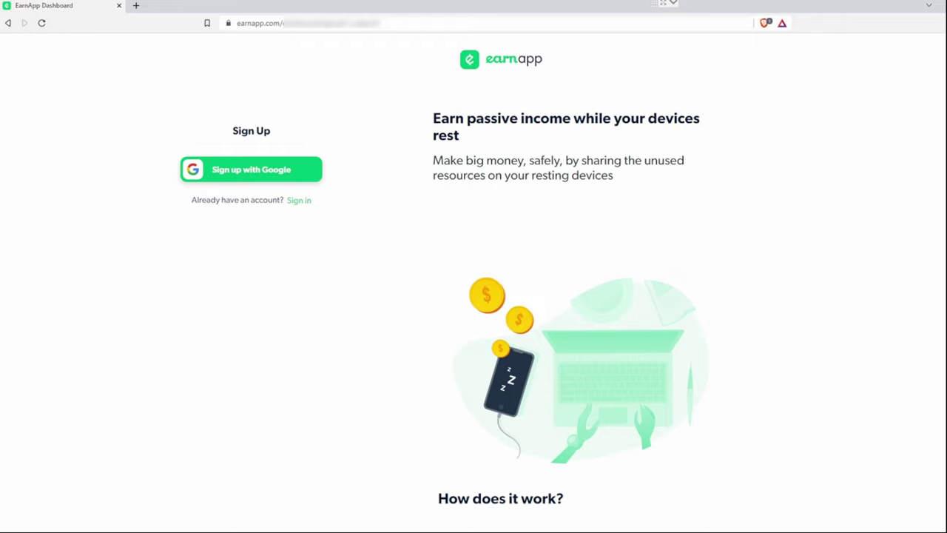
# Step: Sign up for EarnApp with a Google account and save the Windows installer to Downloads
pyautogui.click(274, 173)
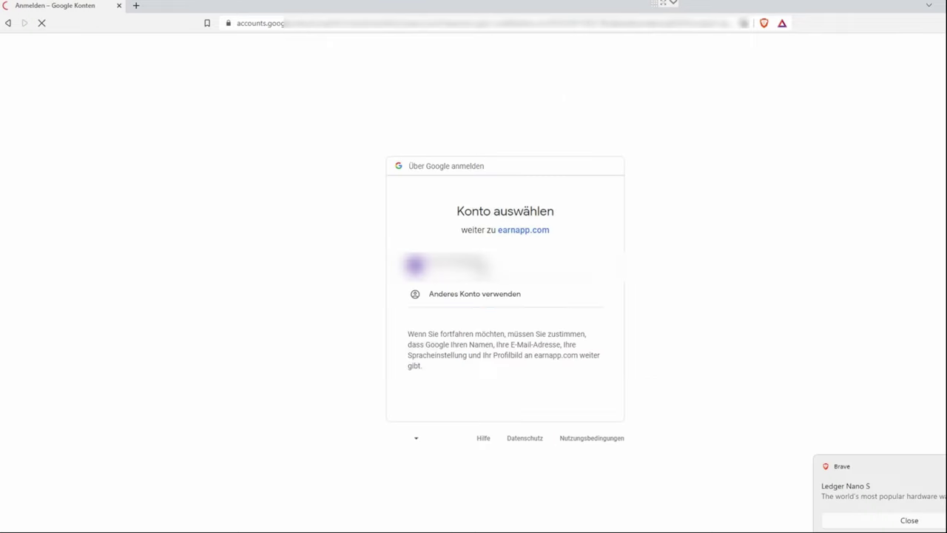
pyautogui.click(444, 265)
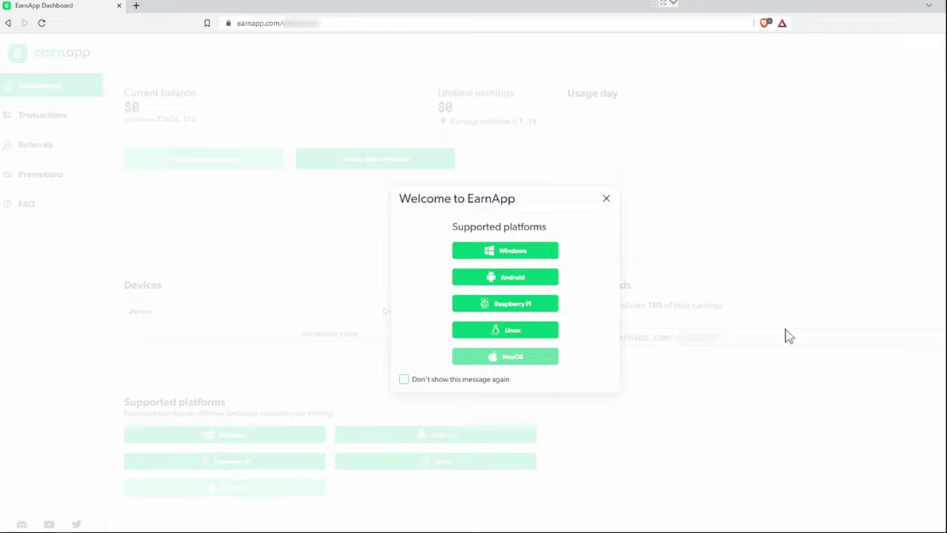
pyautogui.click(524, 258)
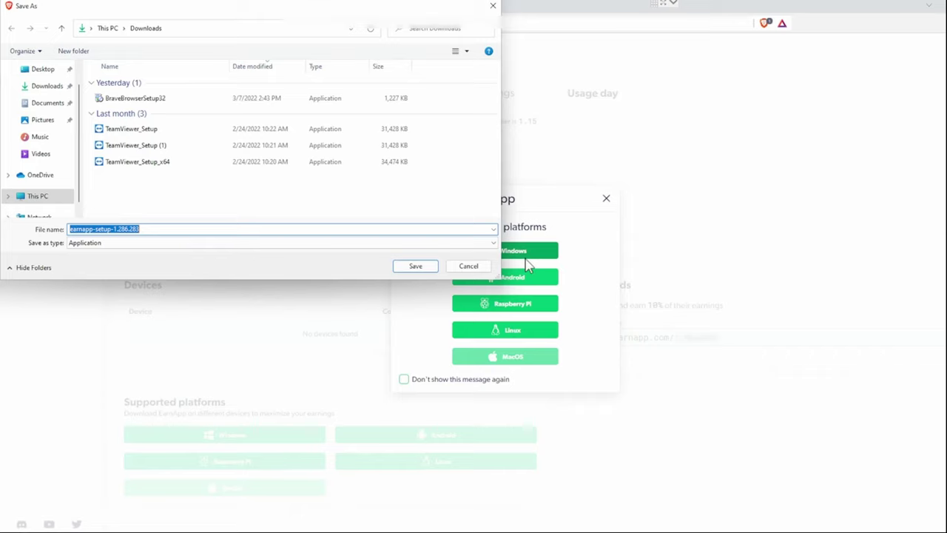
pyautogui.press('Return')
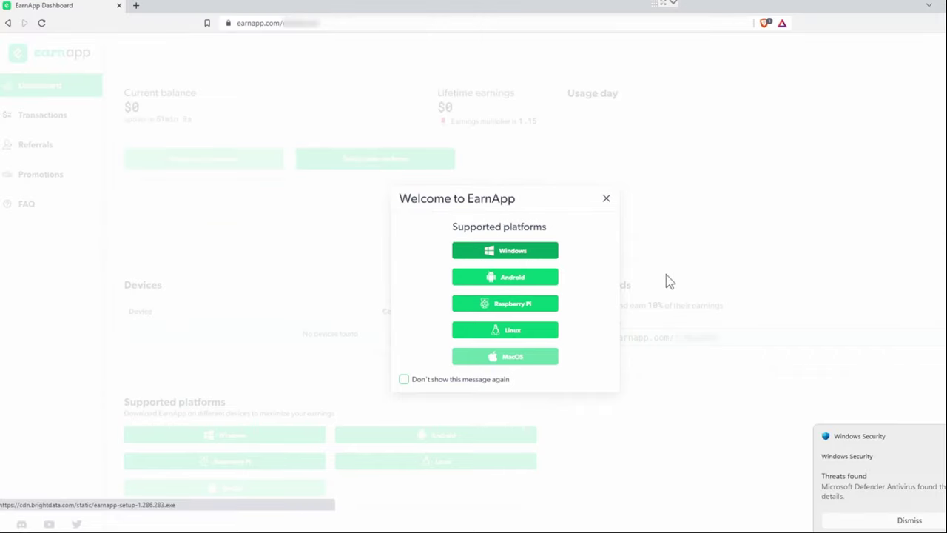
pyautogui.click(931, 521)
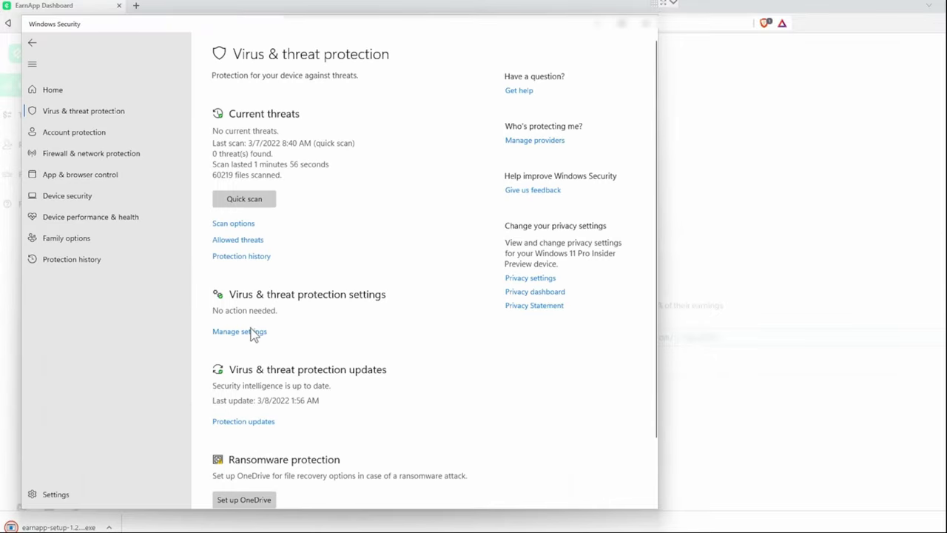
# Step: Turn off Real-time, Cloud-delivered, Automatic sample submission and Tamper Protection in Virus & threat protection settings
pyautogui.click(252, 334)
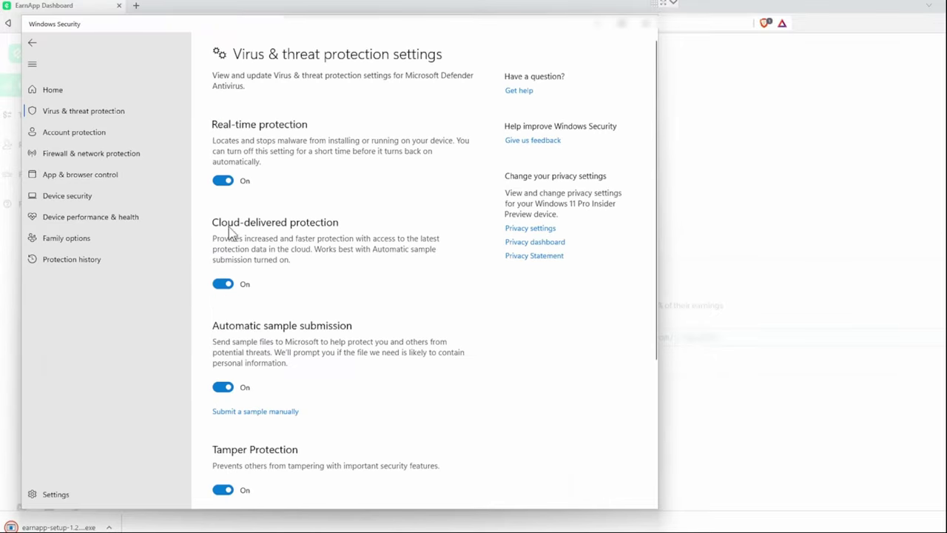
pyautogui.click(224, 181)
pyautogui.click(224, 387)
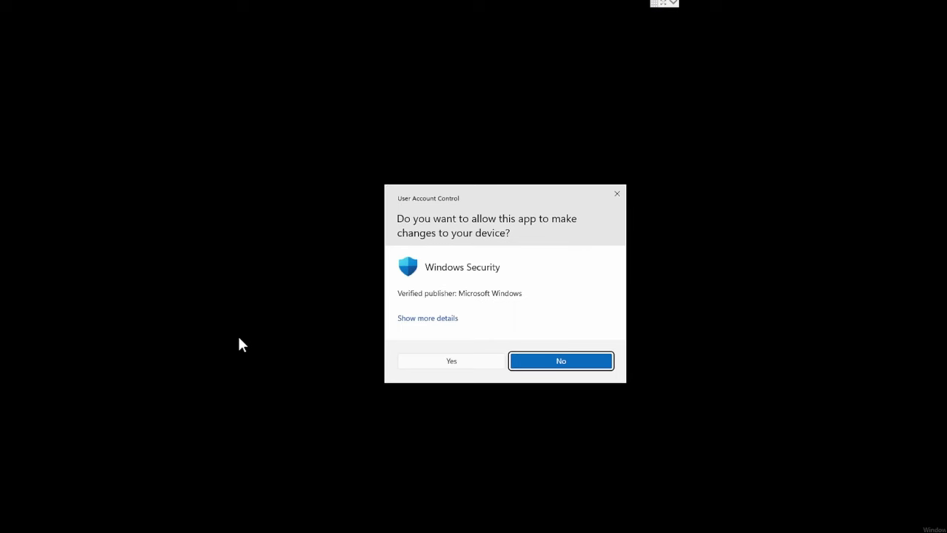
pyautogui.click(450, 363)
pyautogui.click(221, 298)
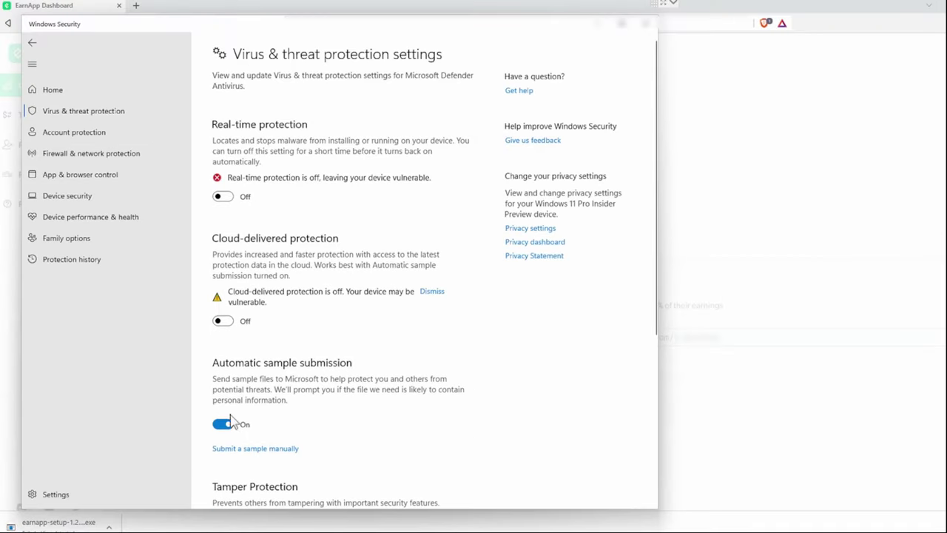
pyautogui.click(228, 423)
pyautogui.scroll(-4, 385, 416)
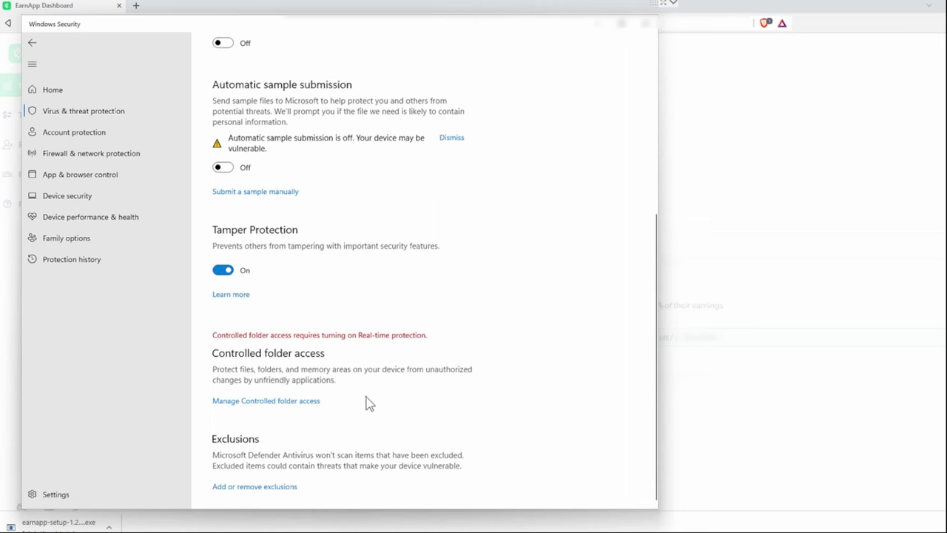
pyautogui.scroll(4, 365, 402)
pyautogui.scroll(-4, 290, 427)
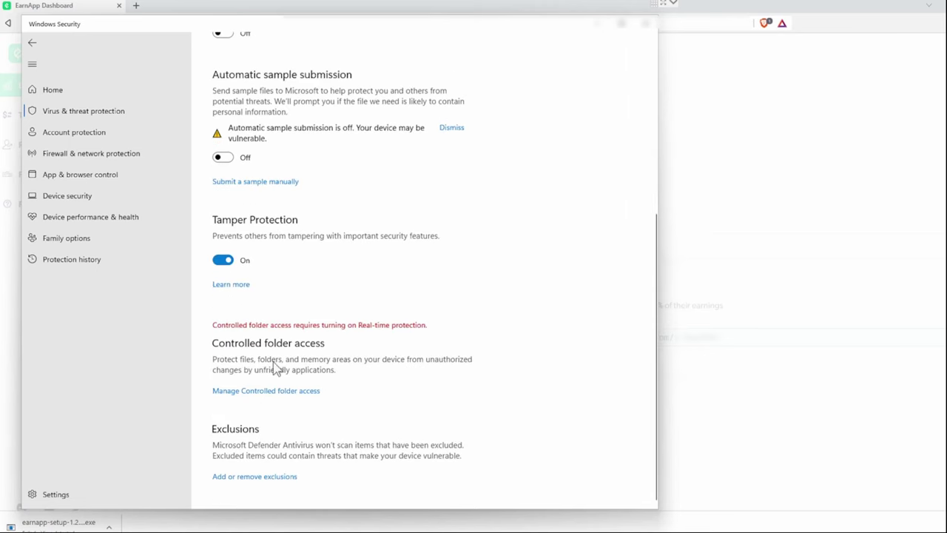
pyautogui.click(227, 265)
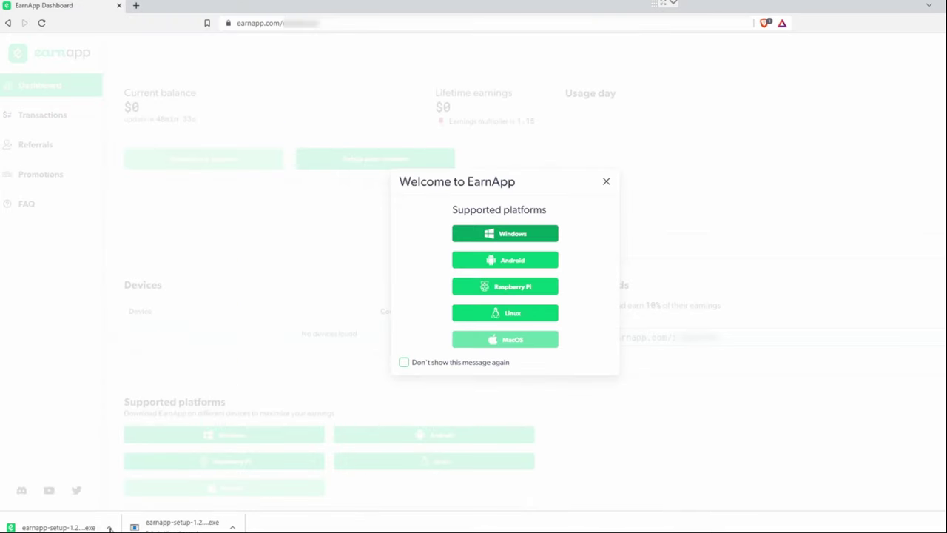
# Step: Run the downloaded EarnApp installer, accept the license and install into the default folder
pyautogui.click(108, 526)
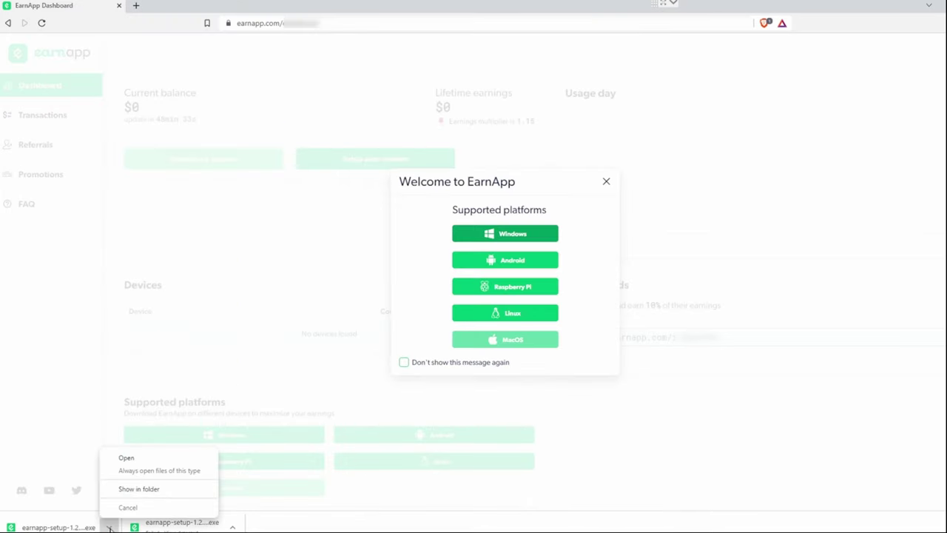
pyautogui.click(130, 457)
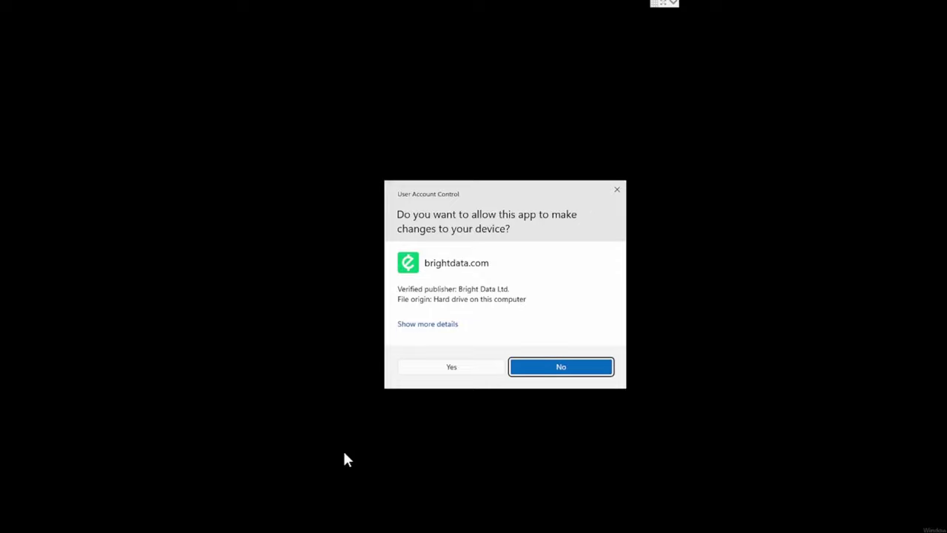
pyautogui.click(454, 370)
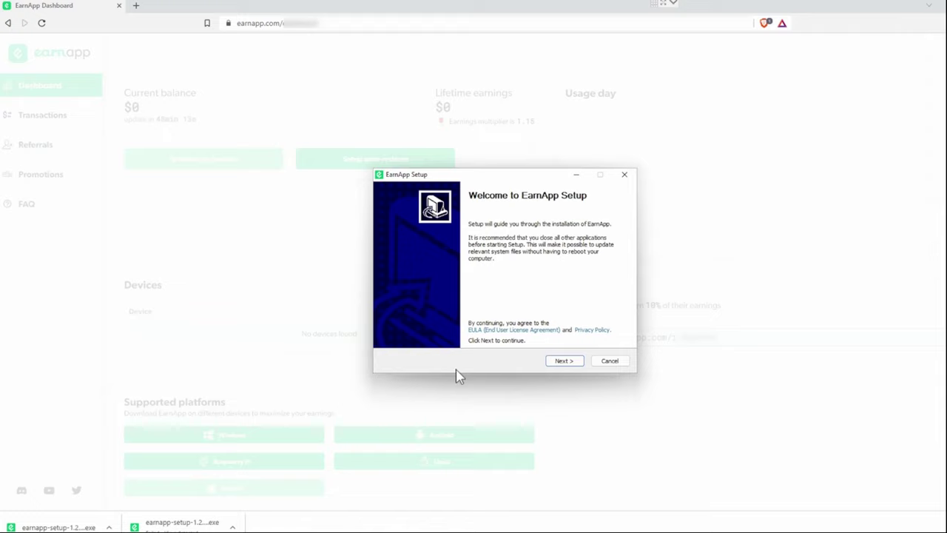
pyautogui.click(562, 361)
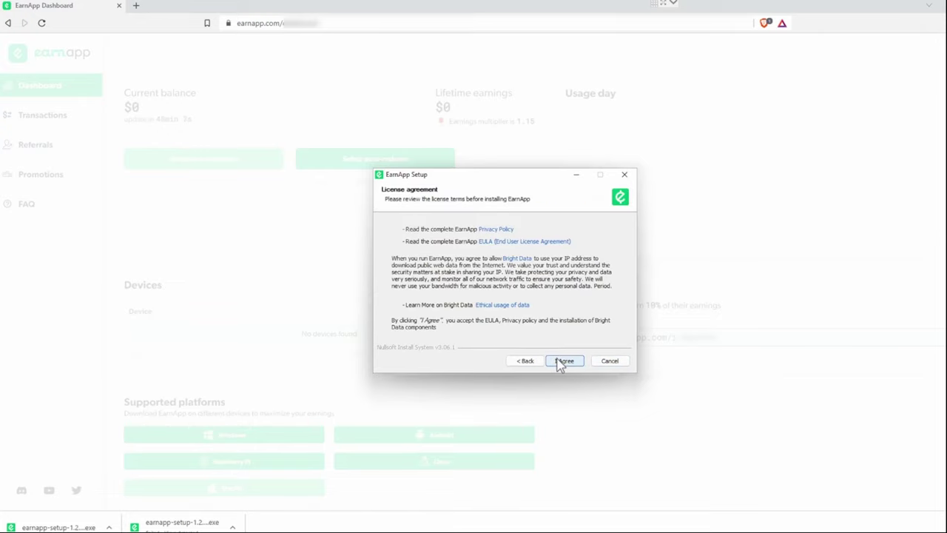
pyautogui.click(560, 361)
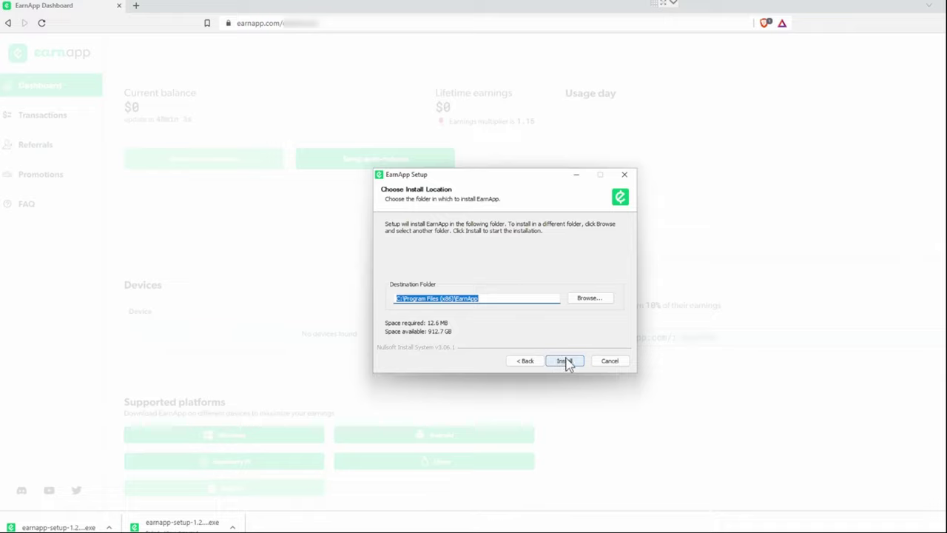
pyautogui.click(564, 362)
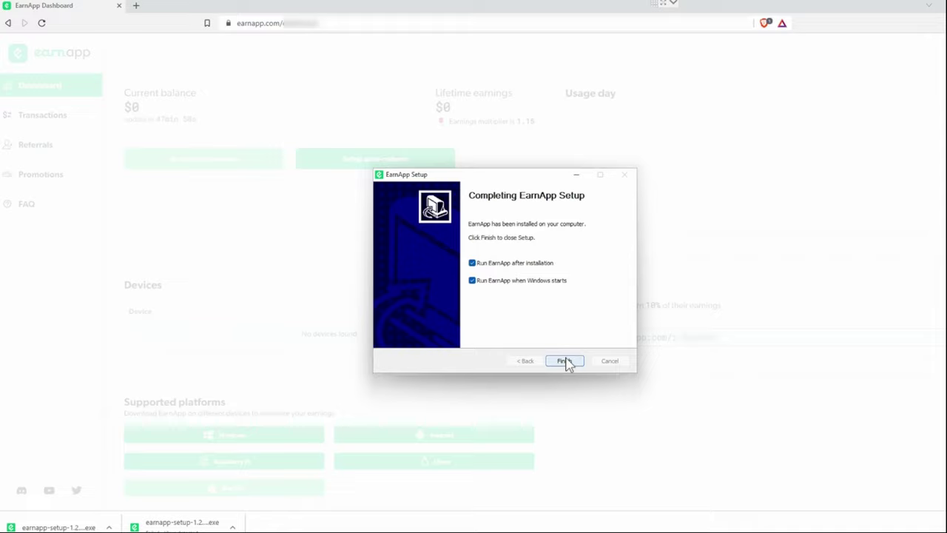
pyautogui.click(564, 361)
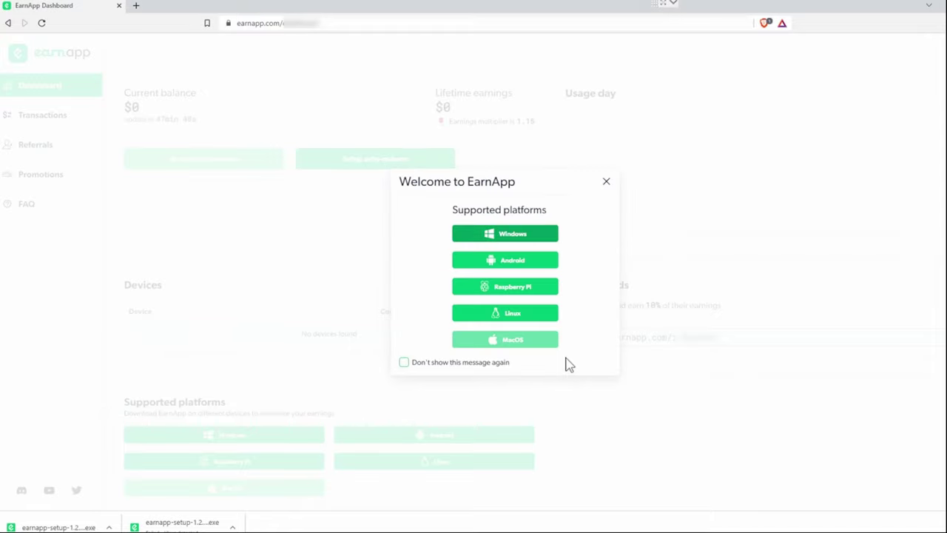
# Step: Dismiss the welcome dialog, reload the dashboard, start earning and link this PC to the account
pyautogui.click(614, 184)
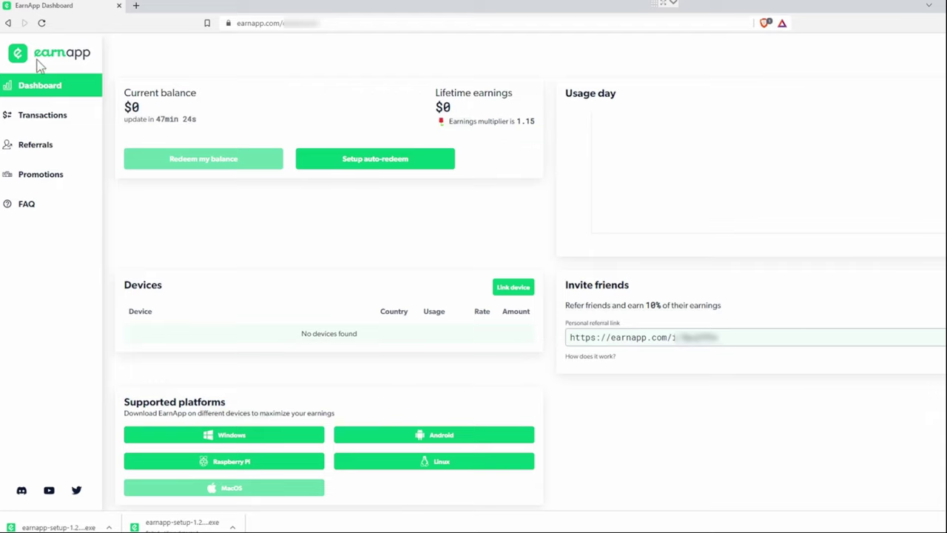
pyautogui.click(42, 23)
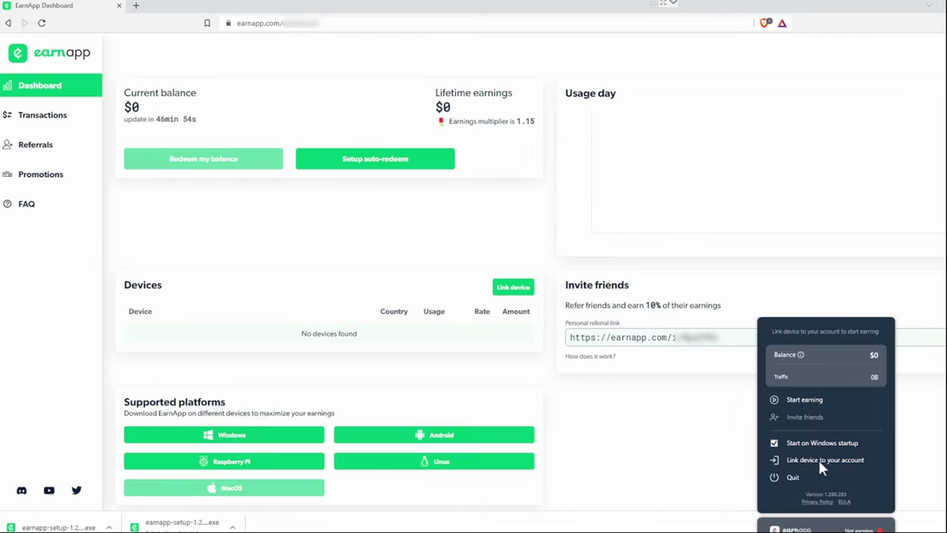
pyautogui.click(795, 400)
pyautogui.click(817, 457)
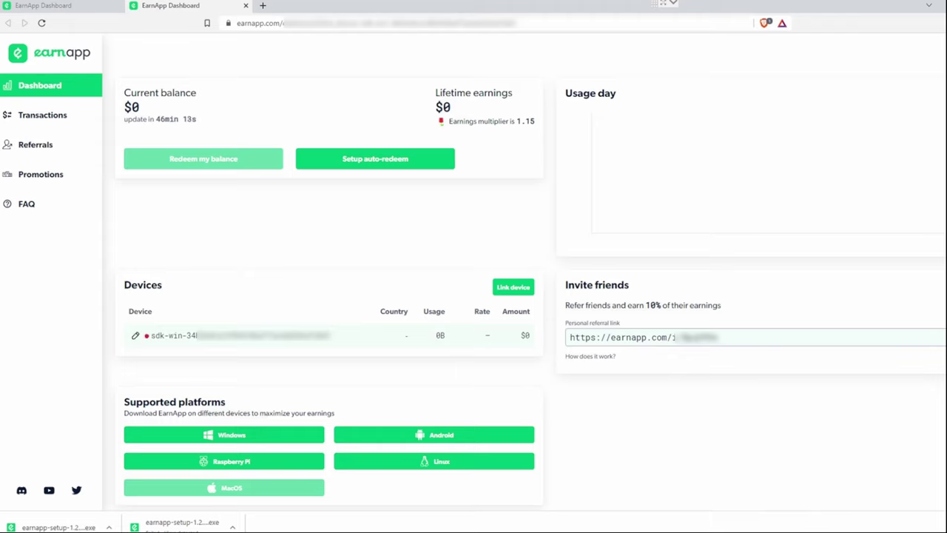
# Step: Check the EarnApp tray panel, close the older dashboard tab and refresh the remaining dashboard
pyautogui.click(900, 532)
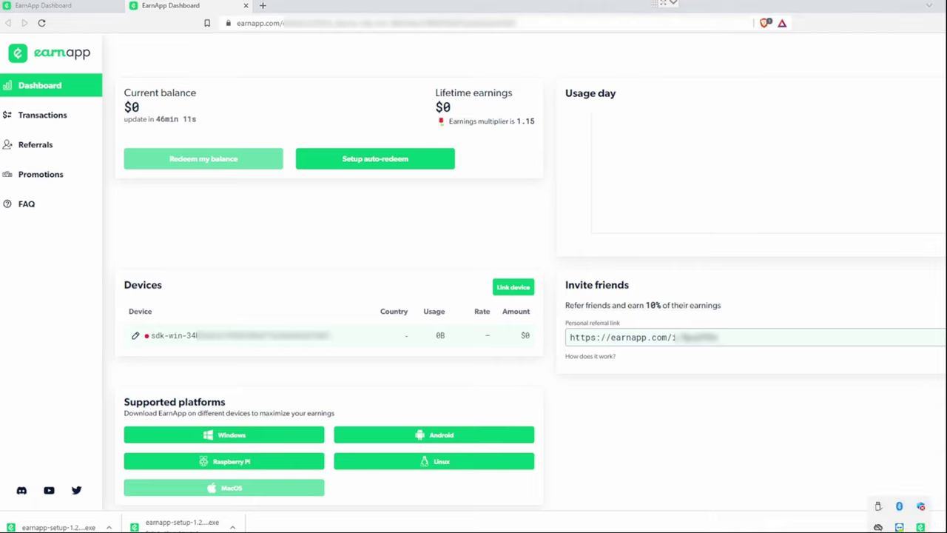
pyautogui.click(922, 528)
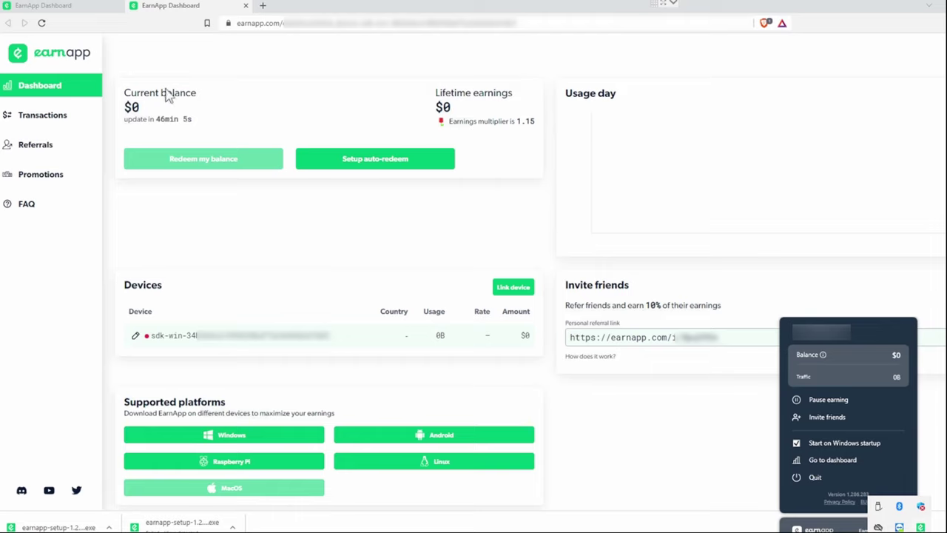
pyautogui.click(119, 5)
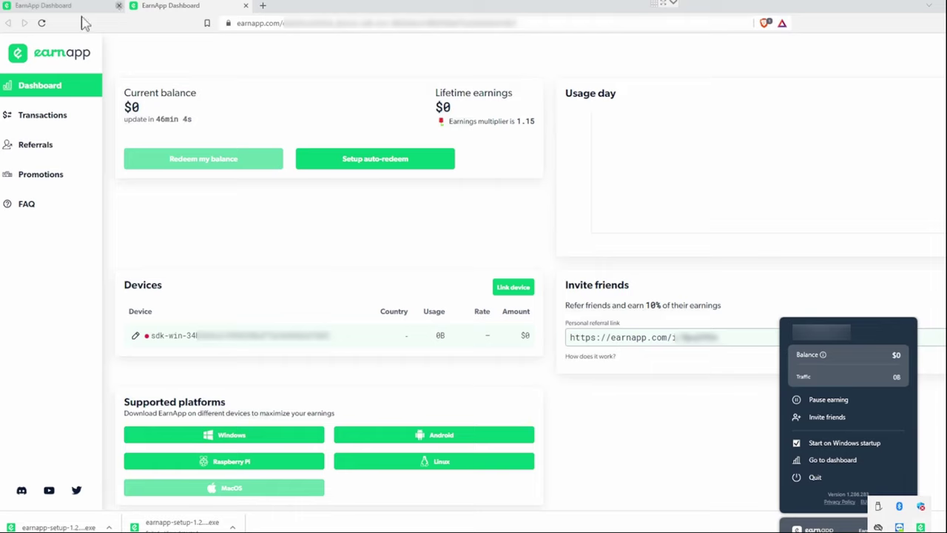
pyautogui.click(42, 23)
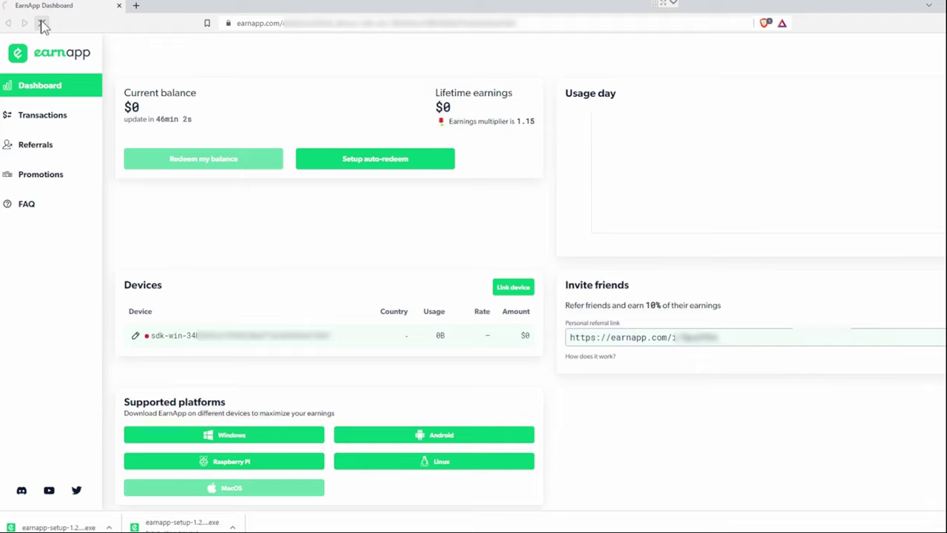